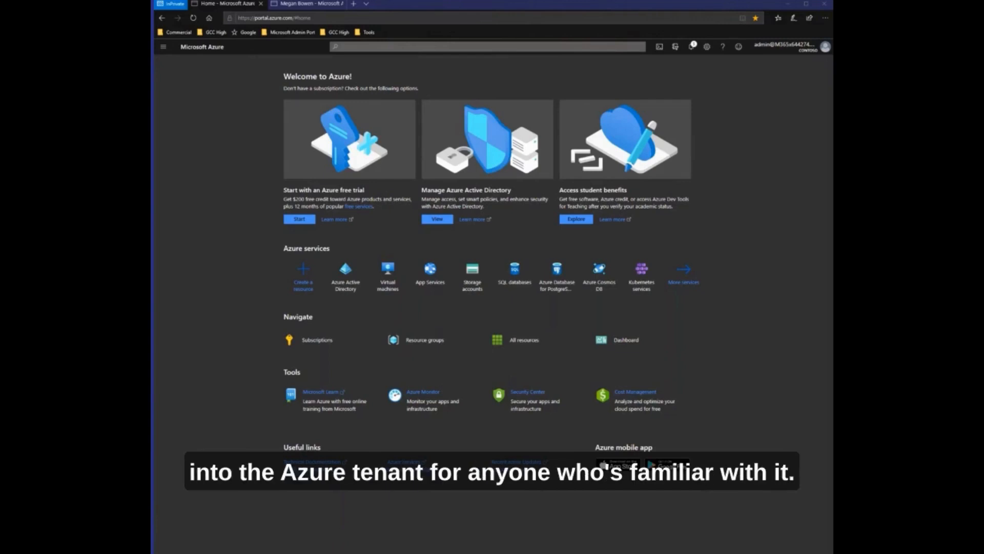
In the Azure Active Directory user feature previews, enable the combined security information registration experience for all users and save.
click(348, 283)
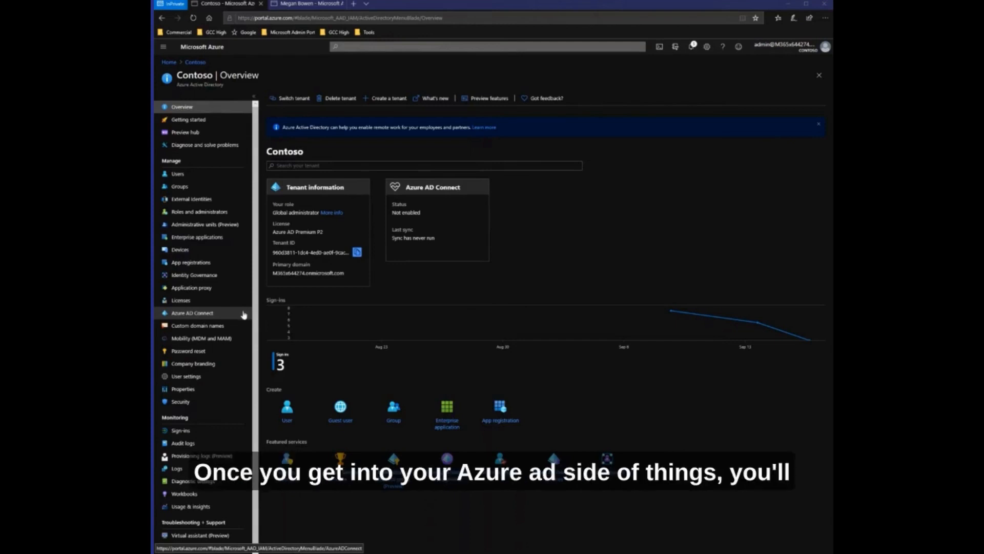
click(190, 378)
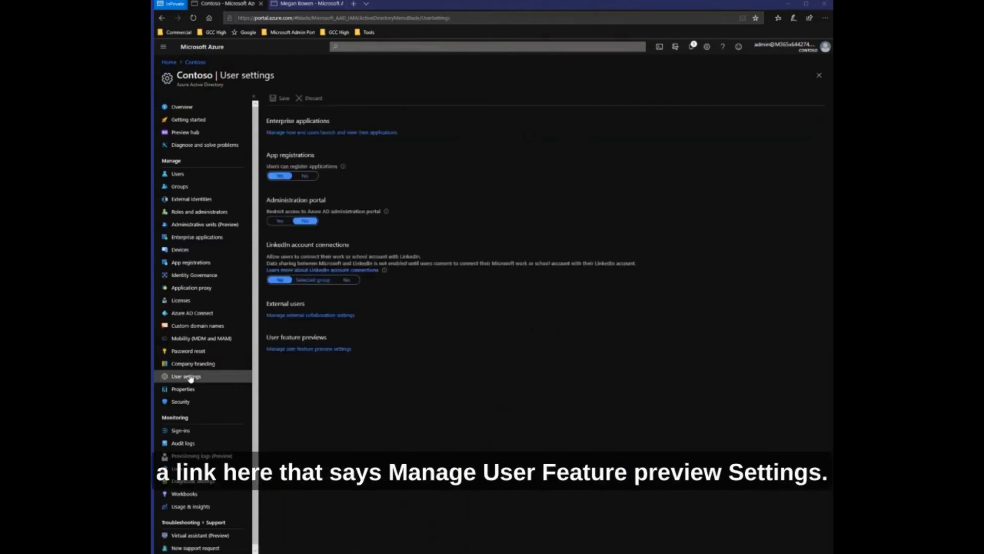
click(298, 350)
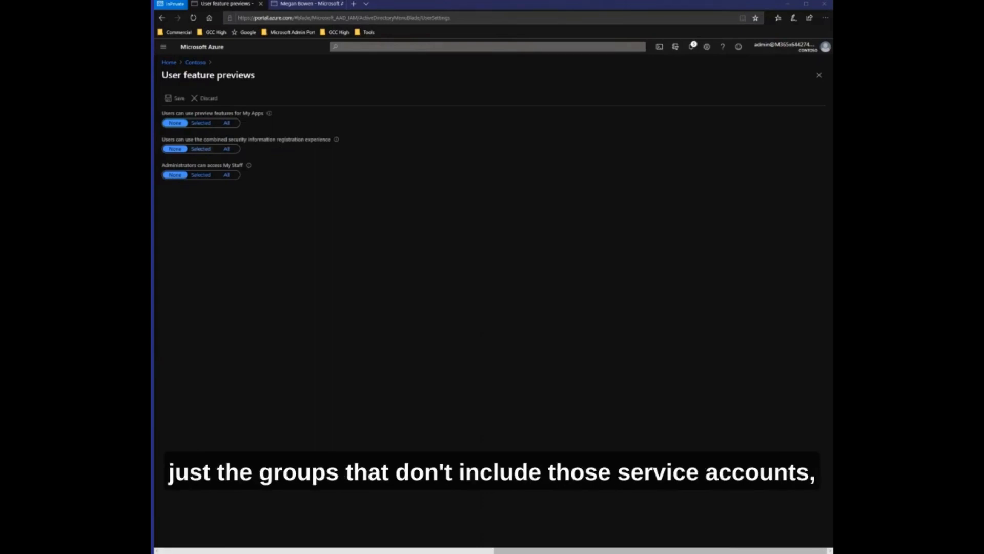
click(226, 150)
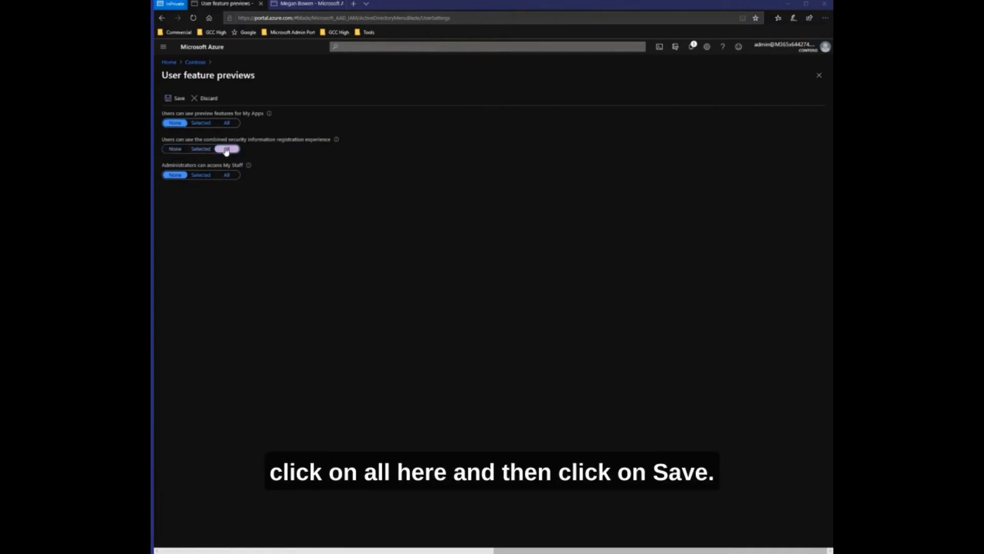
click(174, 98)
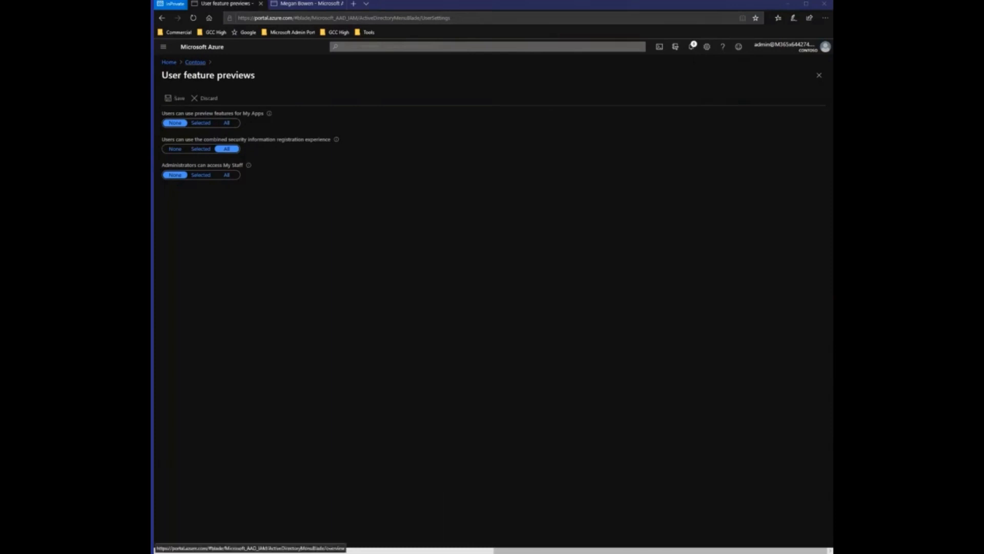
Go back to the Contoso tenant and view the named locations in its security settings.
click(196, 62)
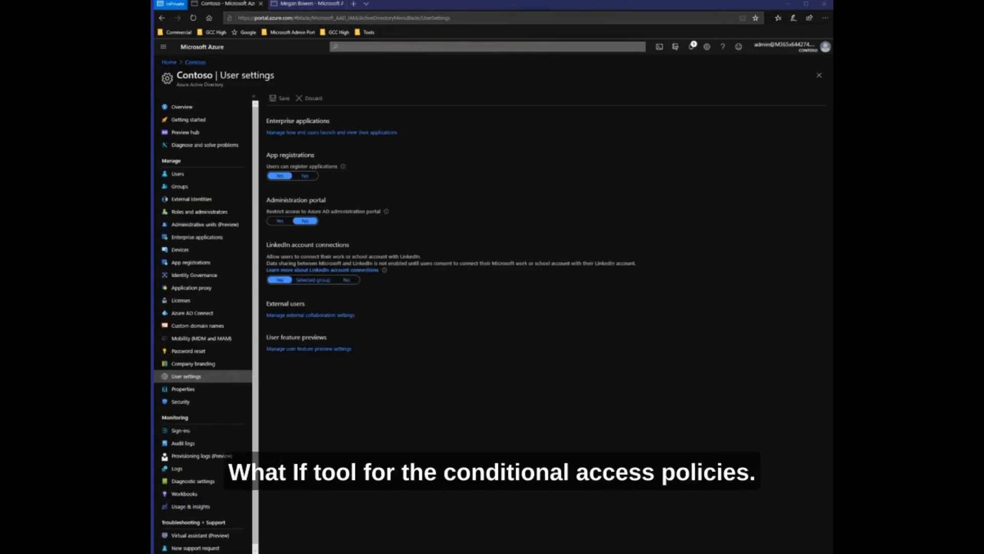
click(179, 402)
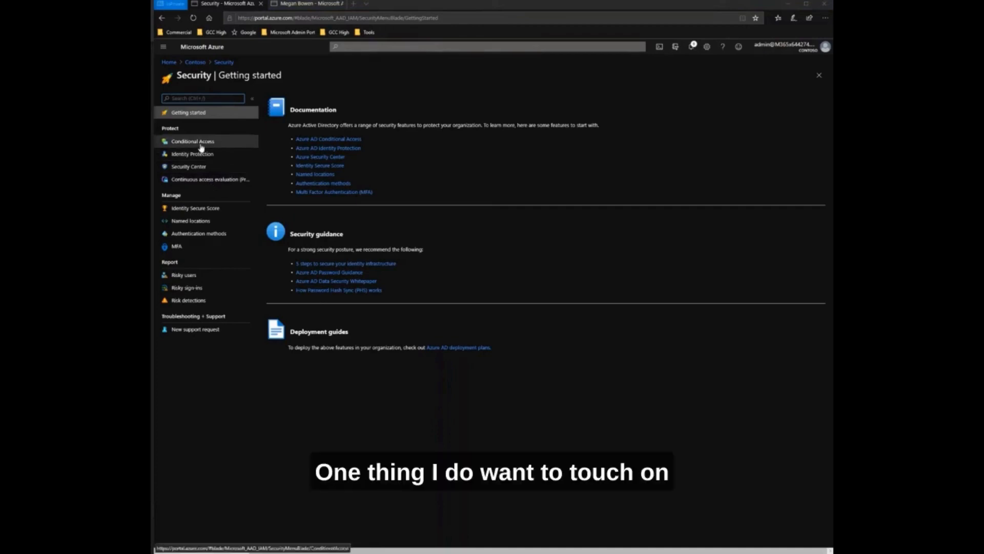
click(204, 224)
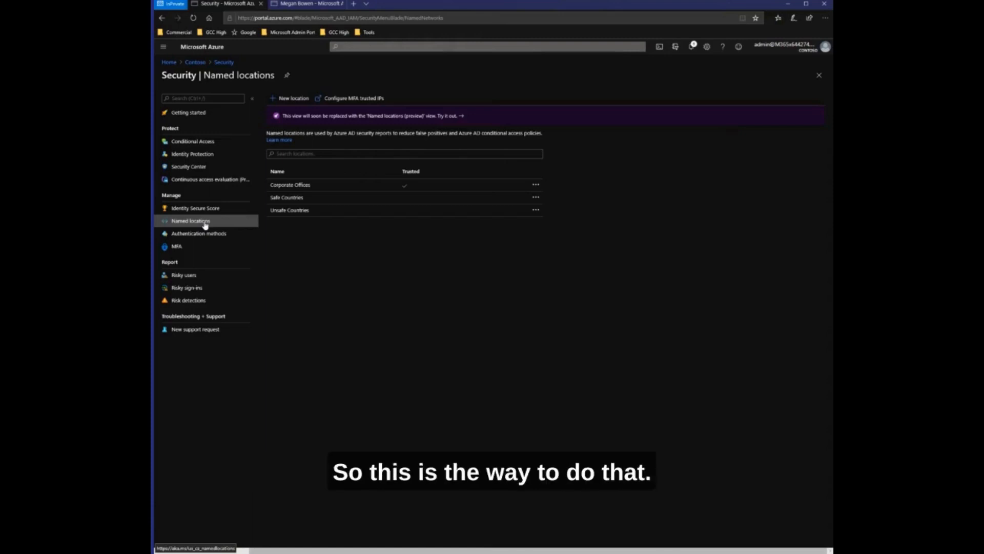
Open the What If tool for the Conditional Access policies and choose the test user for the evaluation.
click(193, 141)
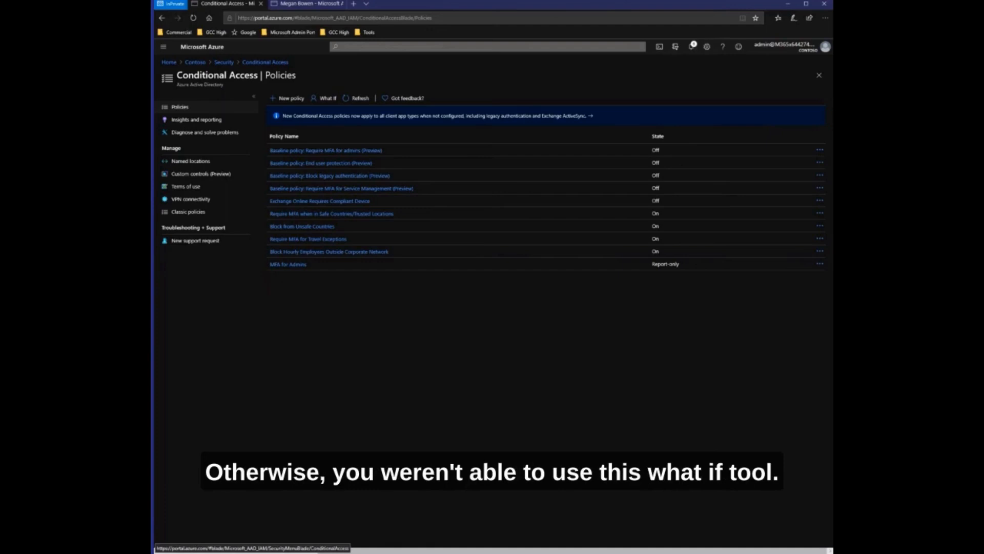
click(317, 97)
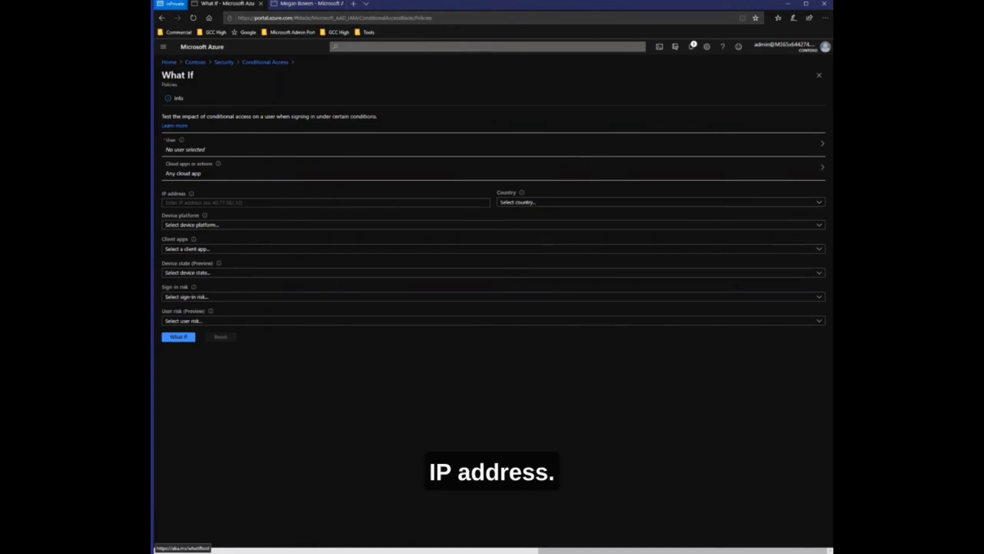
click(251, 155)
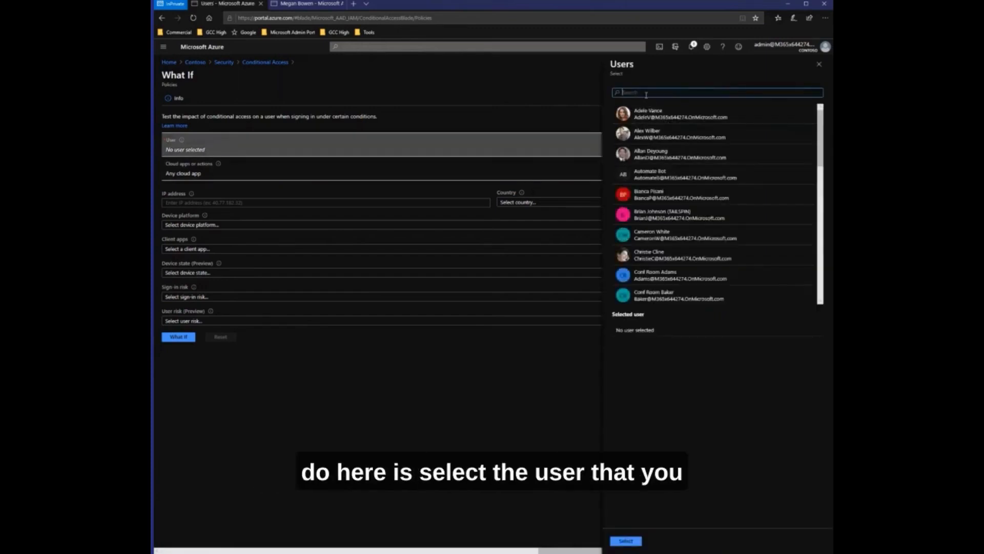
text(megan)
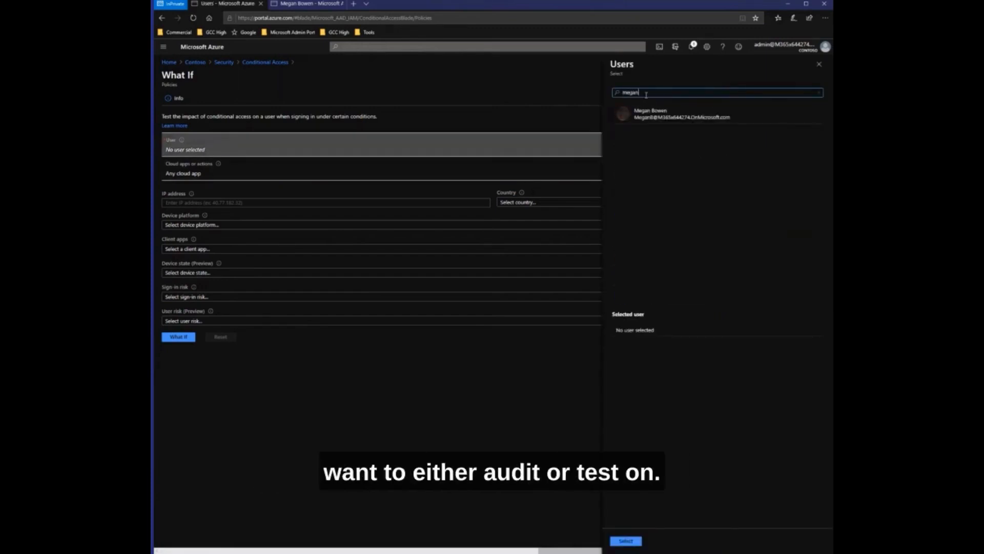
click(649, 120)
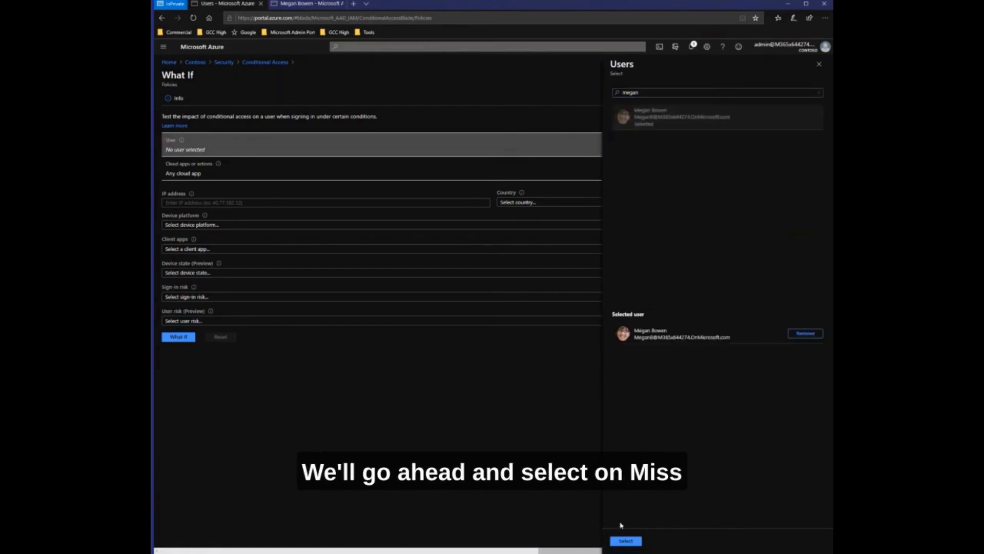
click(626, 540)
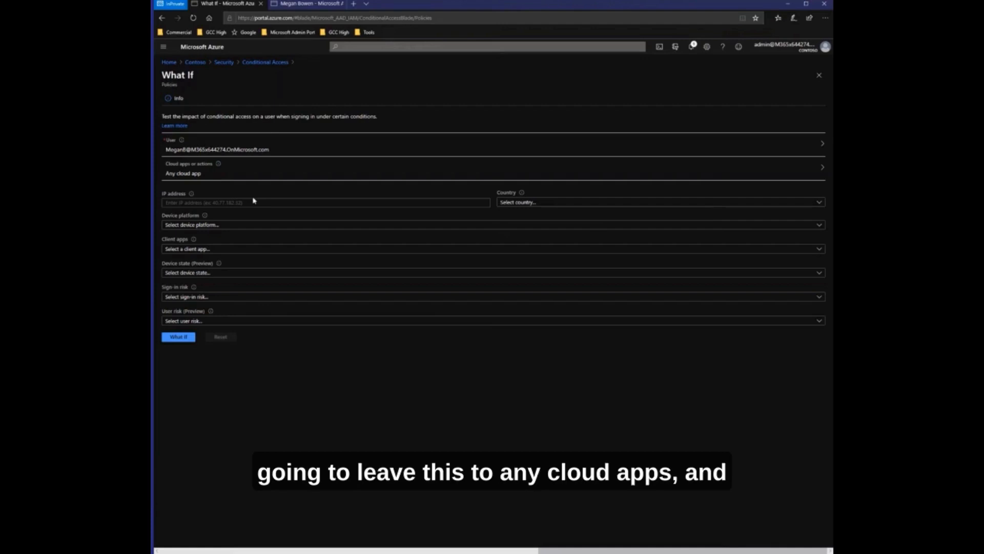
Evaluate a sign-in from IP address 54.182.205.202 in the United States and load the policies that will apply.
key(alt+Tab)
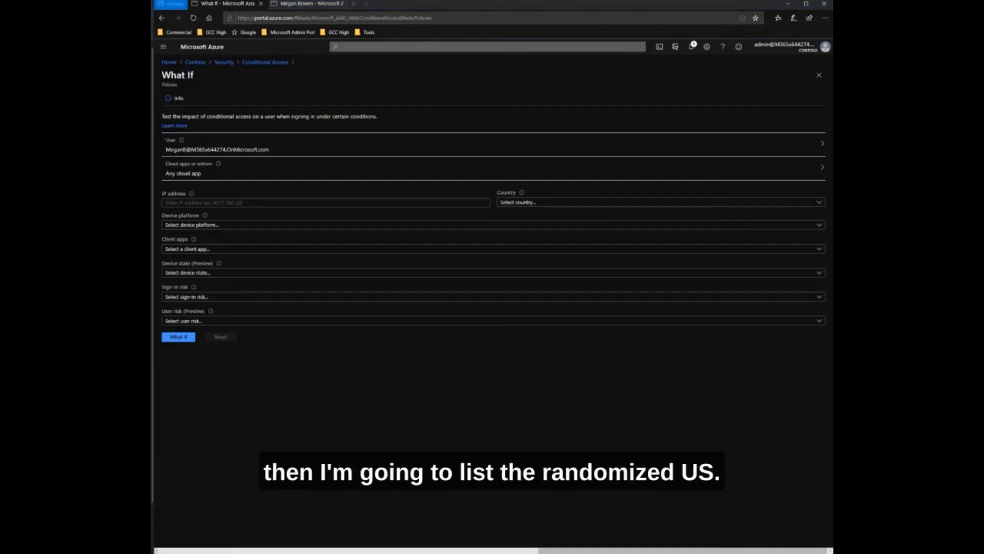
click(224, 203)
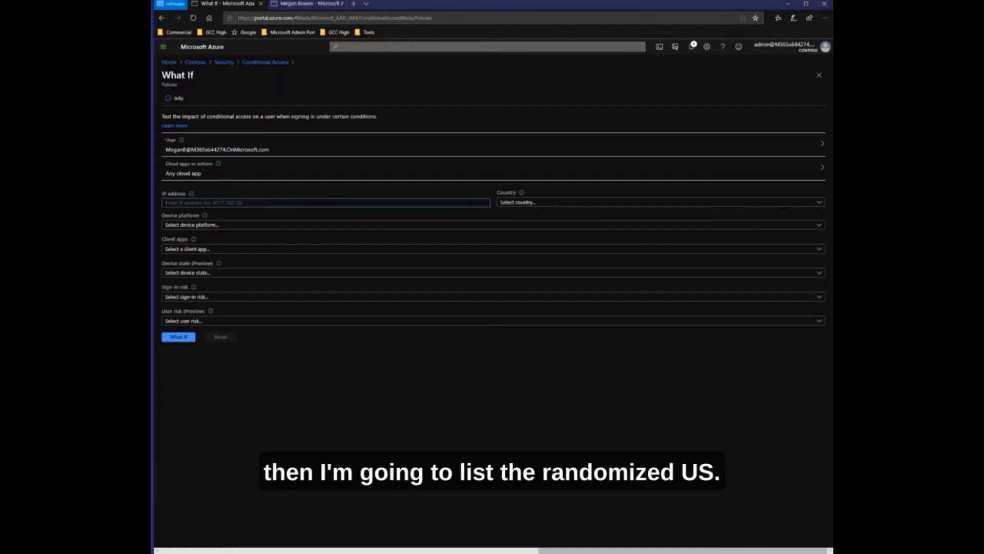
text(54.182.205.202)
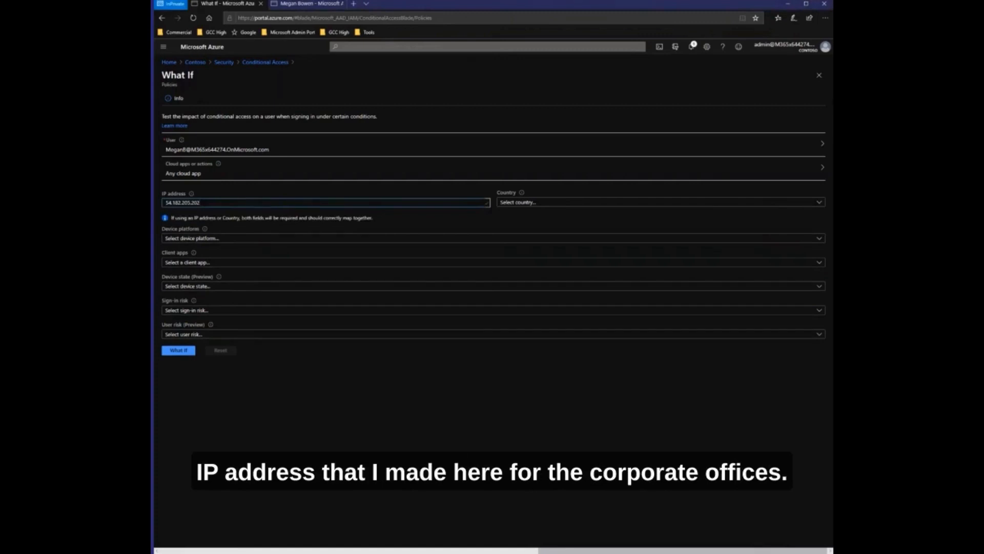
click(540, 207)
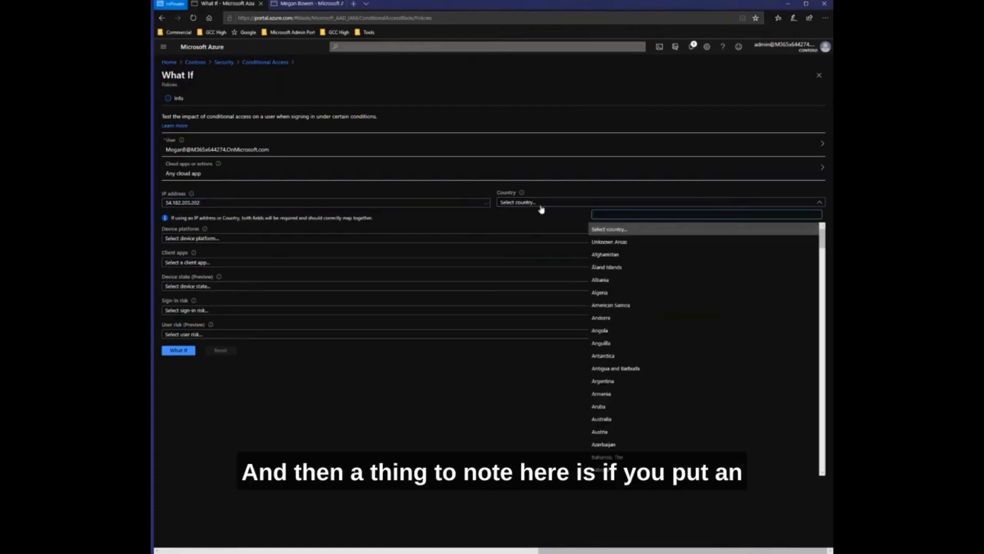
text(united)
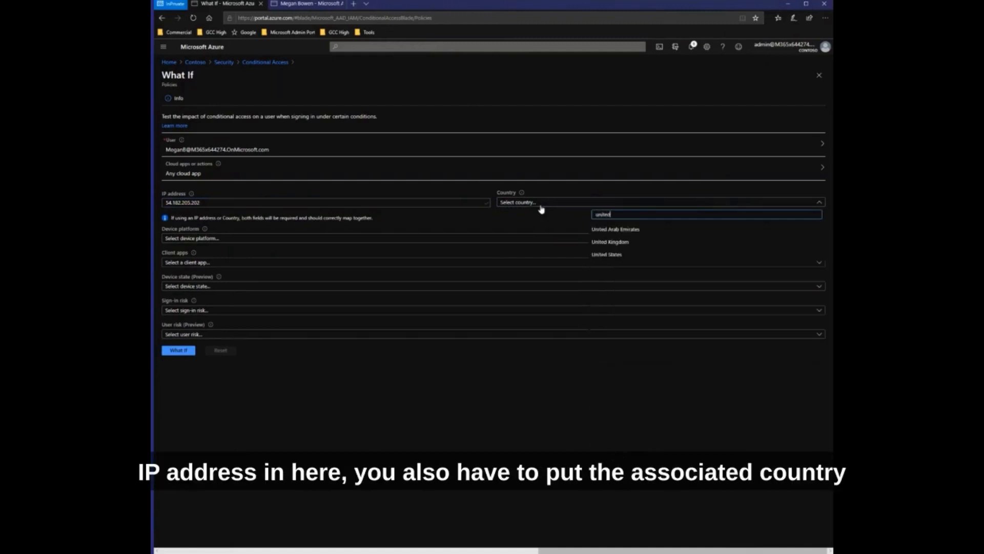
click(609, 255)
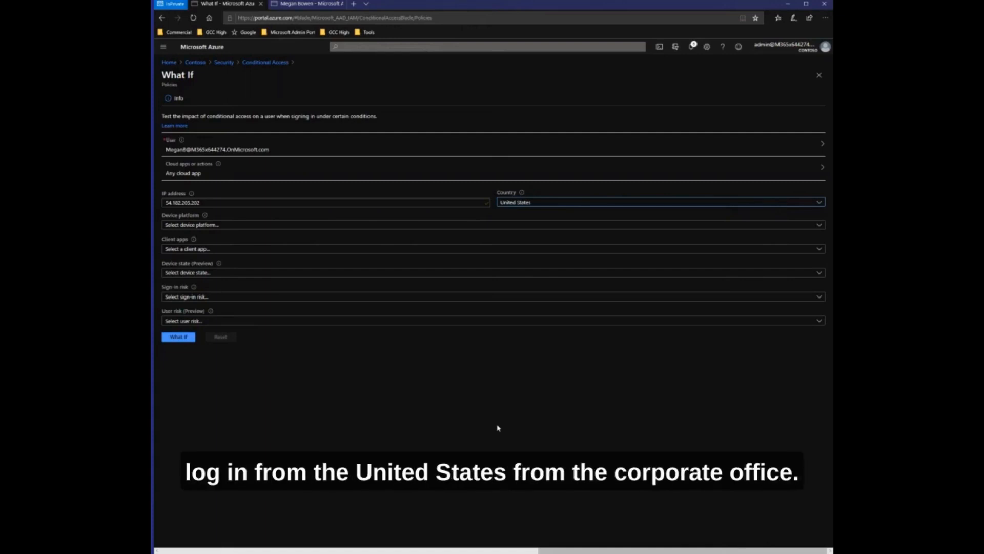
click(179, 337)
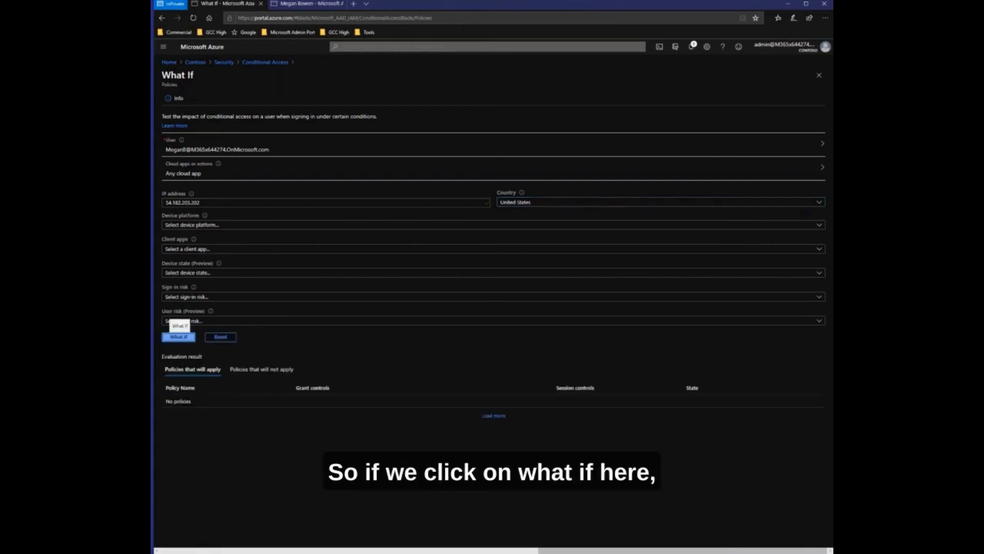
click(490, 418)
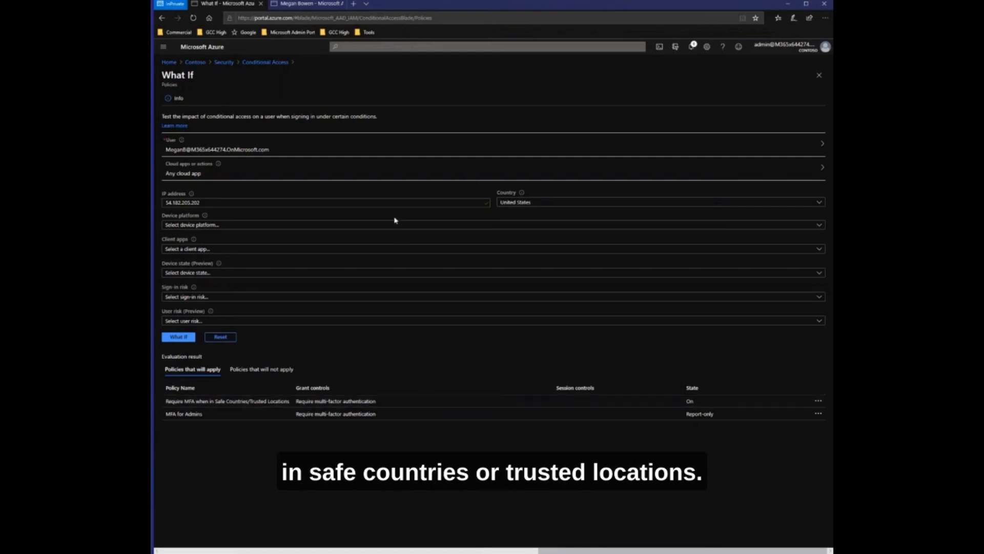
Add the test user to the "3 - Travel Exceptions" group from the user's group memberships.
click(303, 4)
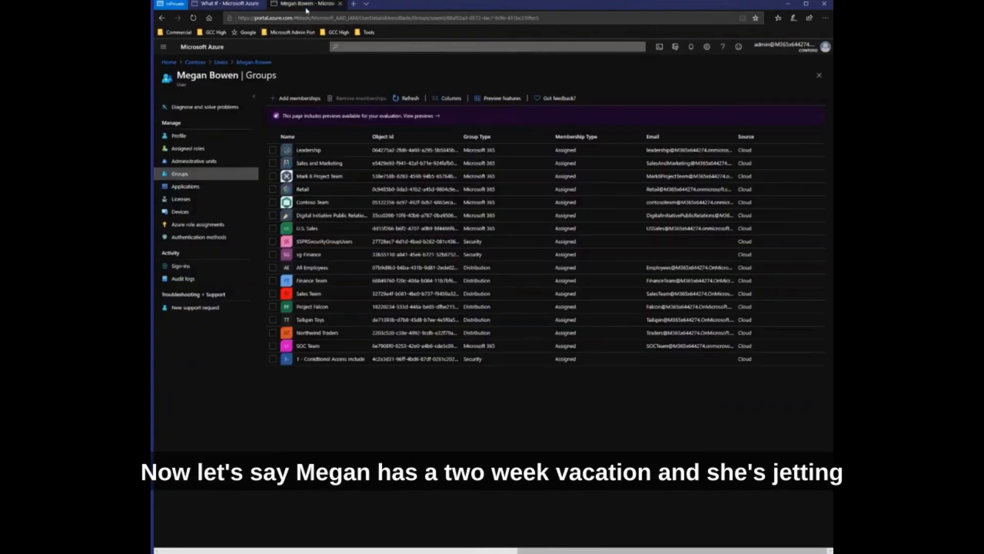
click(297, 99)
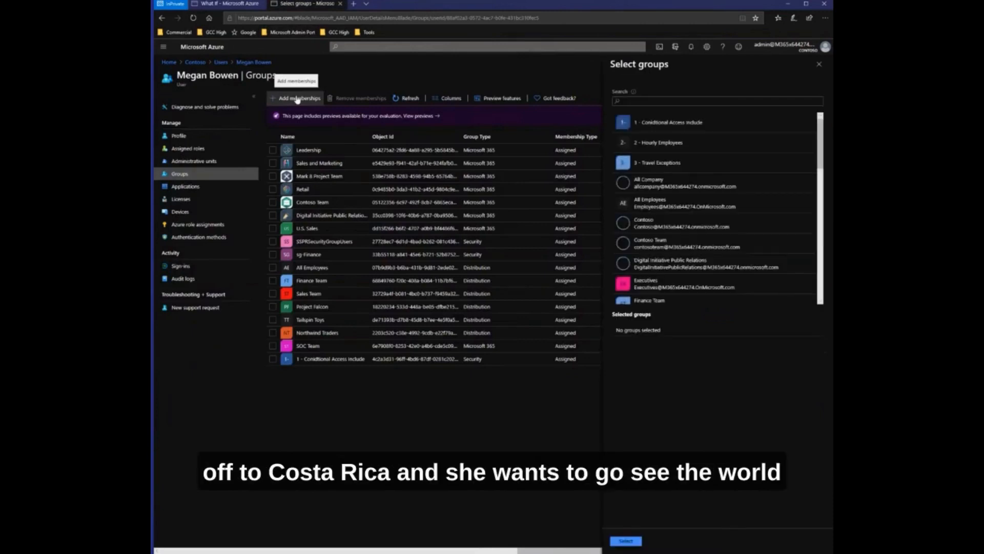
click(651, 163)
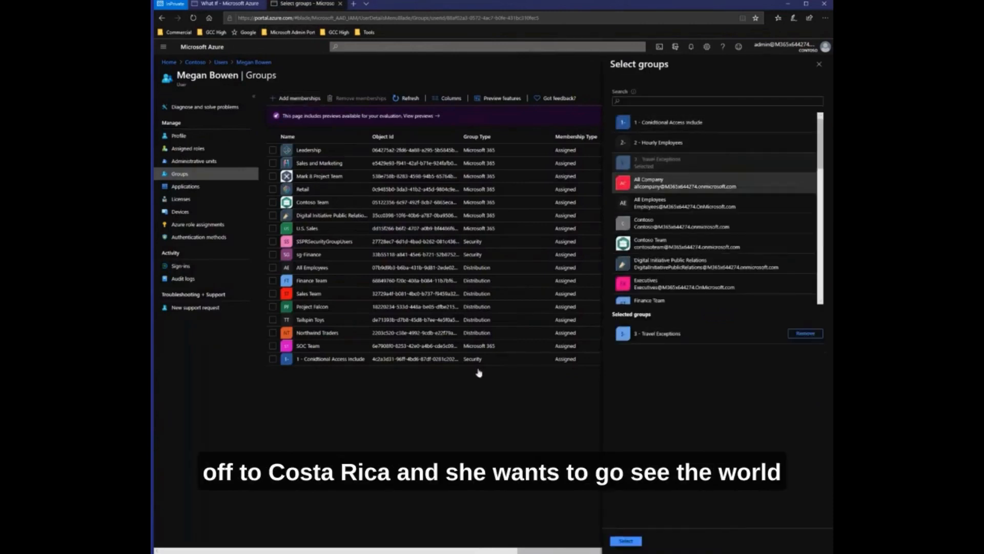
click(625, 541)
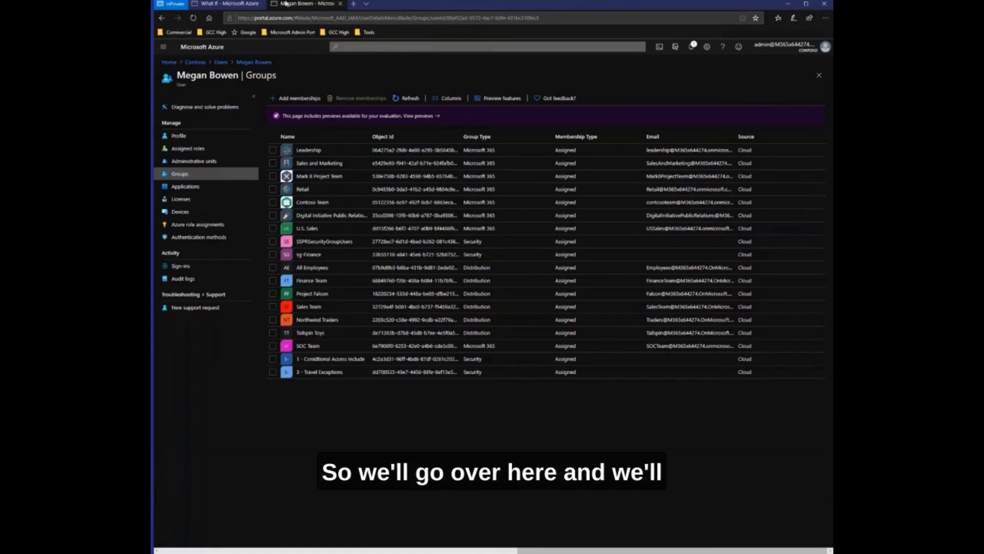
Rerun the What If evaluation for the same user with IP address 8.242.196.202 and country Costa Rica.
click(246, 4)
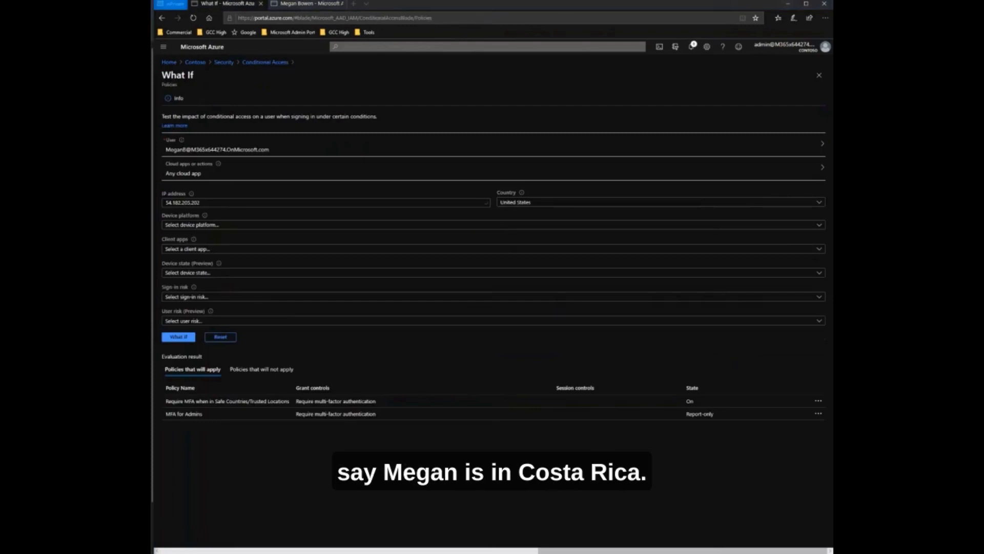
triple_click(216, 203)
text(8.242.196.202)
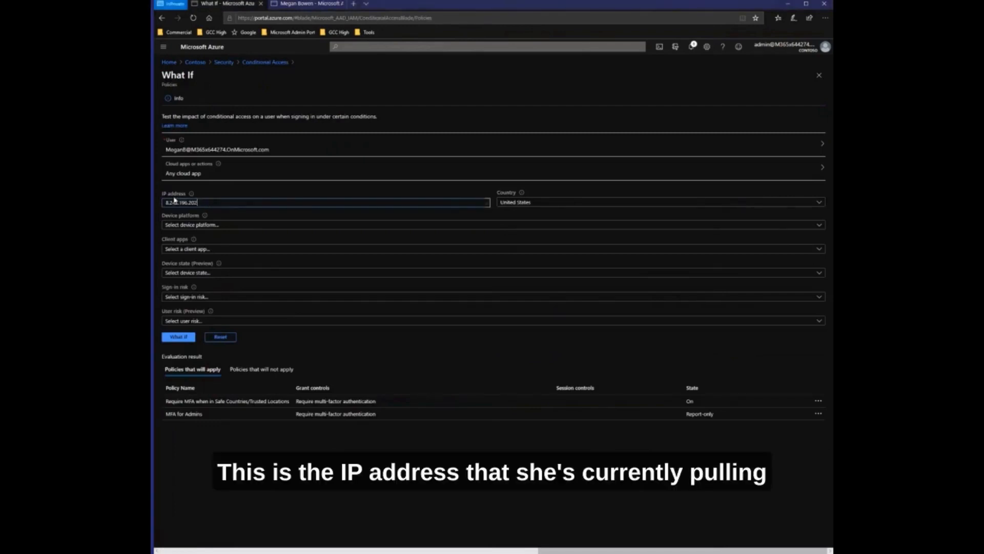
click(576, 206)
text(cost)
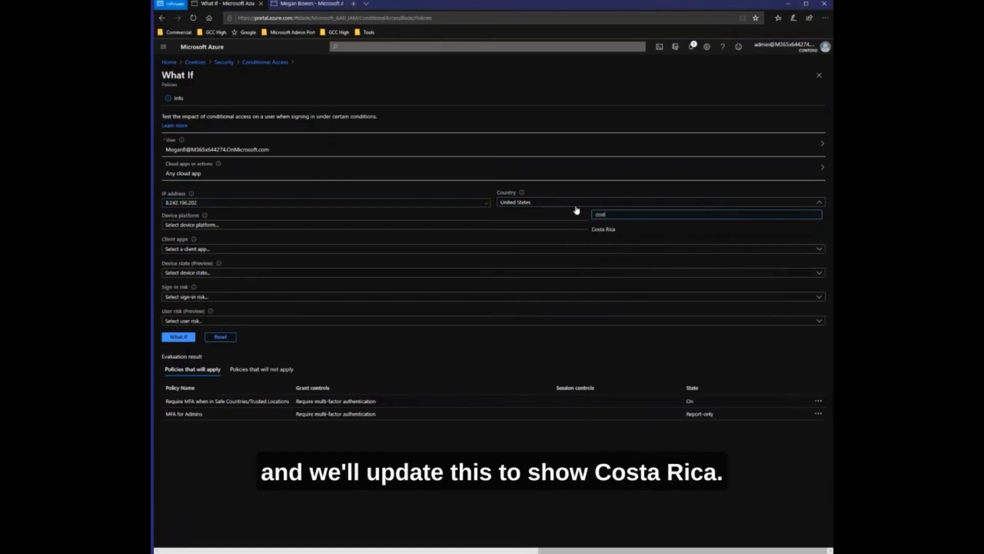
click(595, 229)
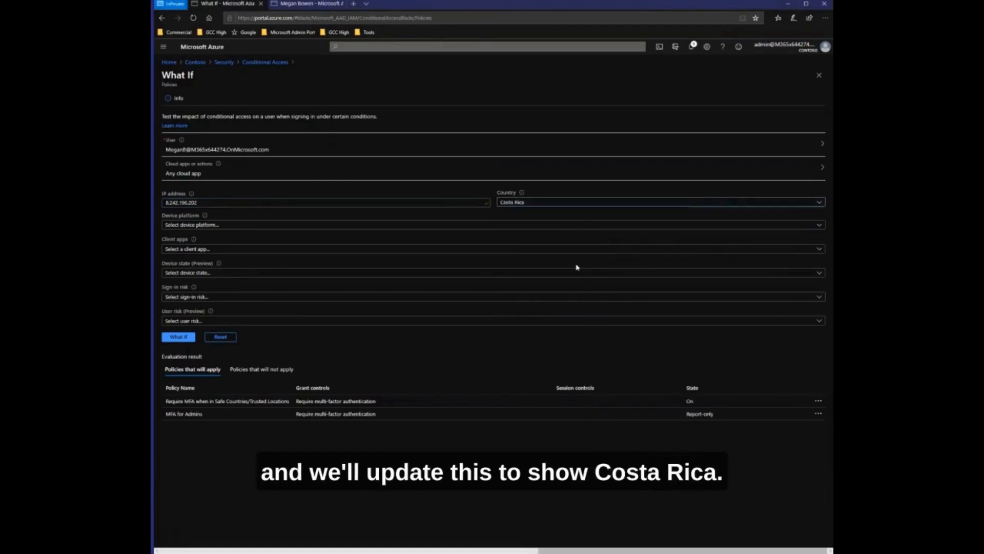
click(168, 338)
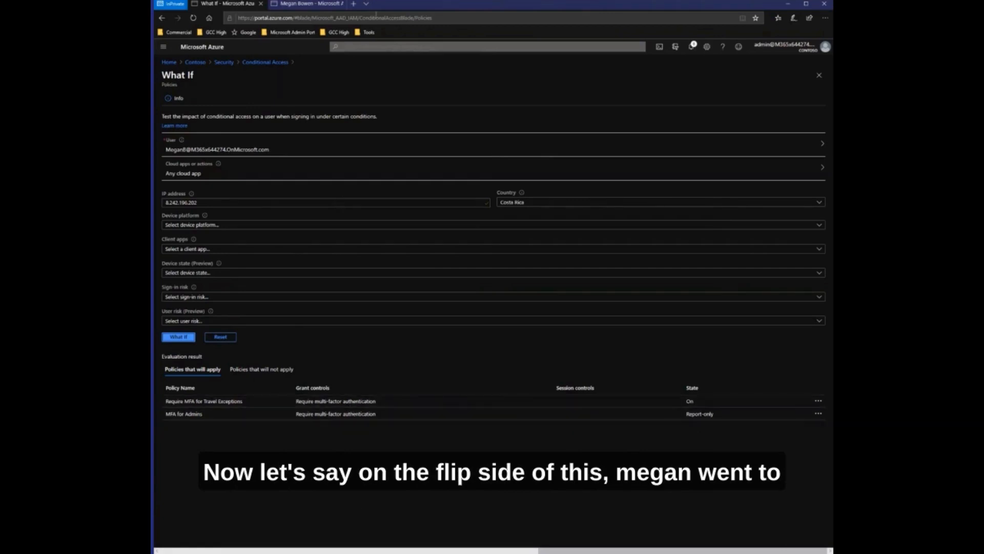
Remove the test user's membership in the "3 - Travel Exceptions" group.
click(326, 4)
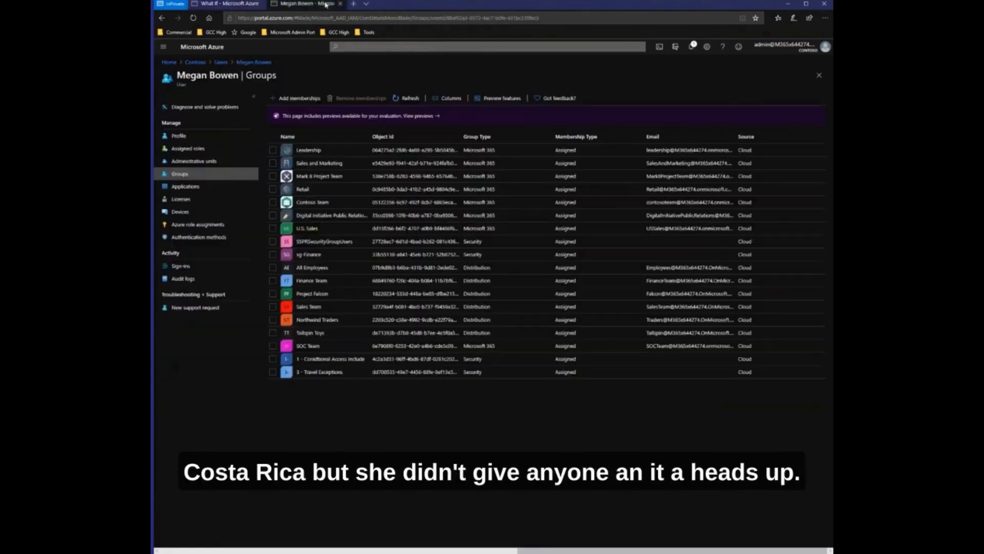
click(321, 372)
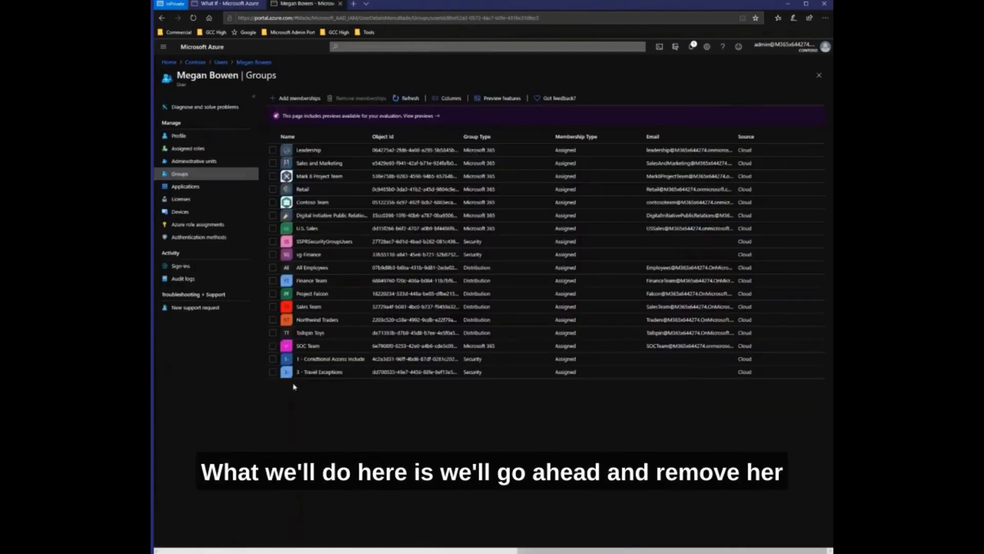
click(272, 372)
click(359, 98)
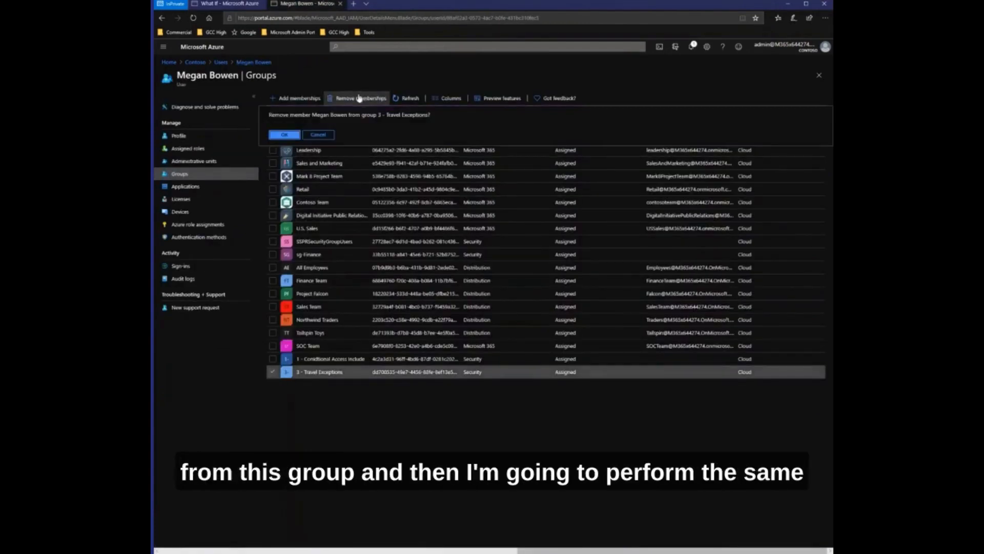
click(285, 134)
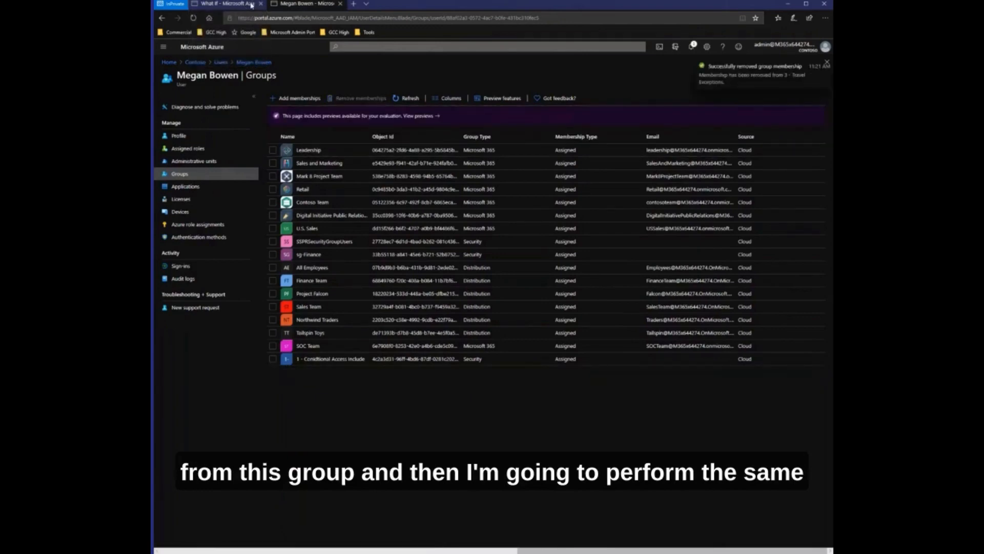
Repeat the What If evaluation for the same user with the existing Costa Rica IP address and country.
click(251, 5)
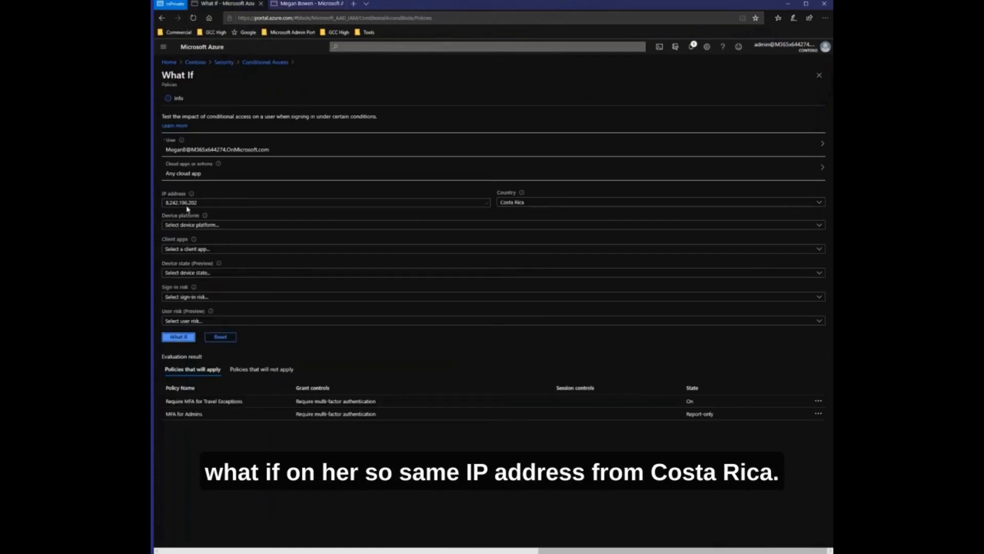
click(179, 338)
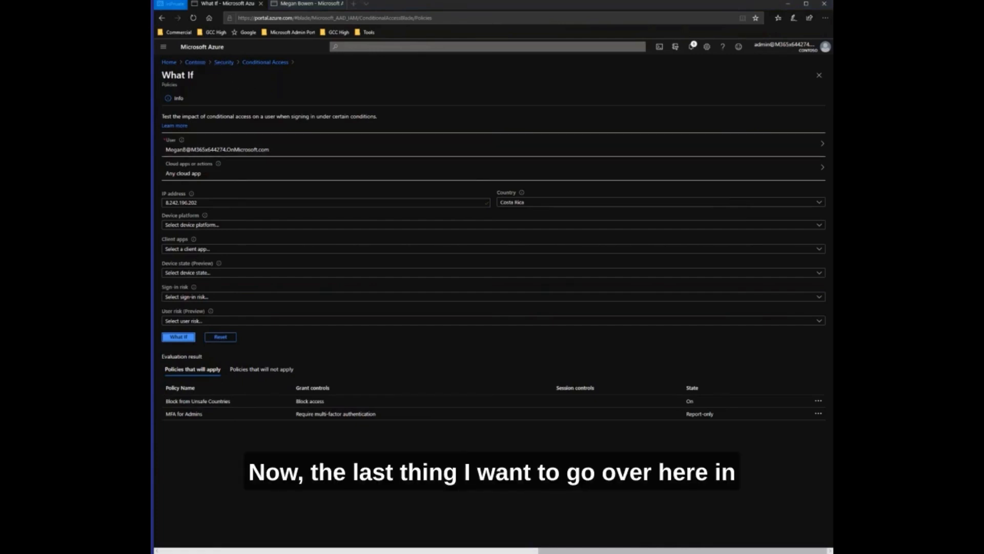
Add the test user to the "2 - Hourly Employees" group from the user's group memberships.
click(295, 9)
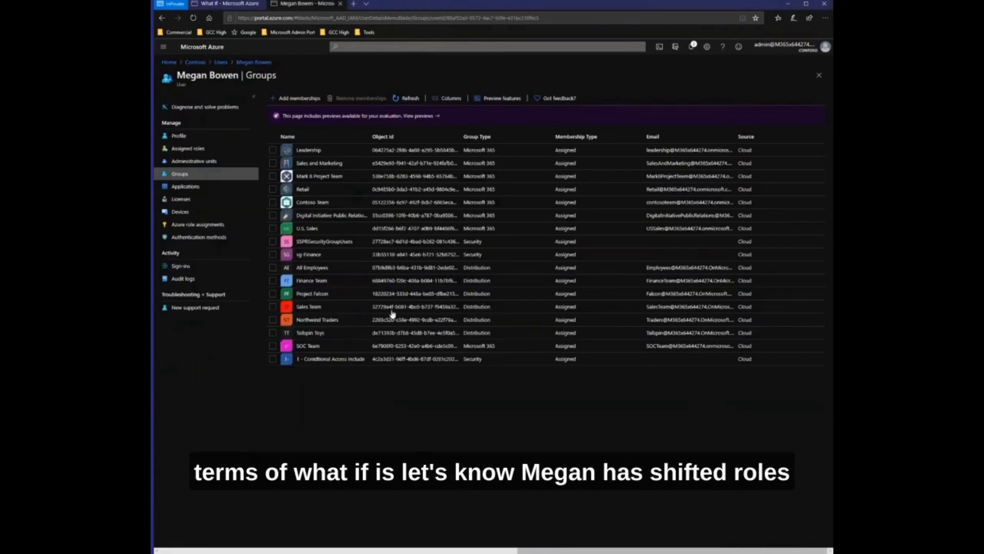
click(309, 99)
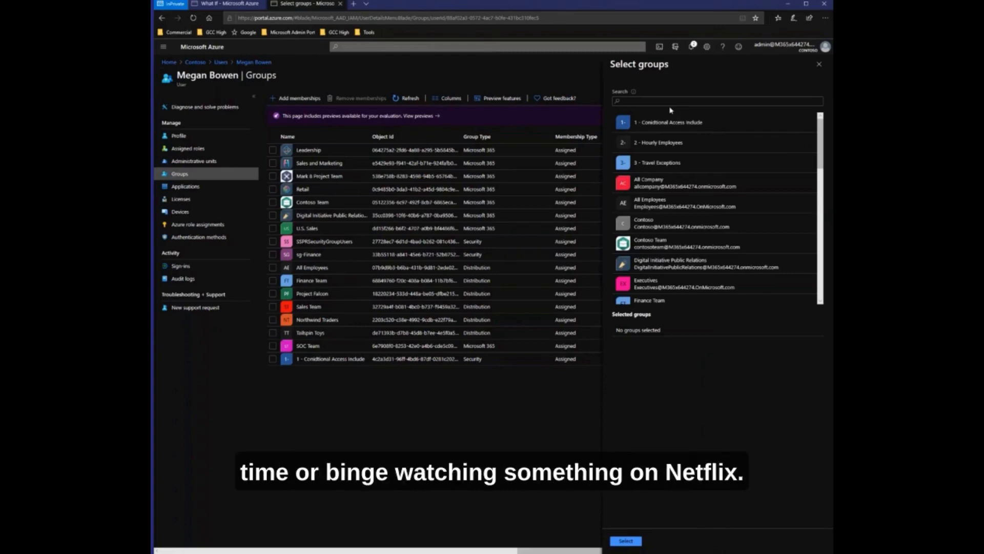
click(661, 144)
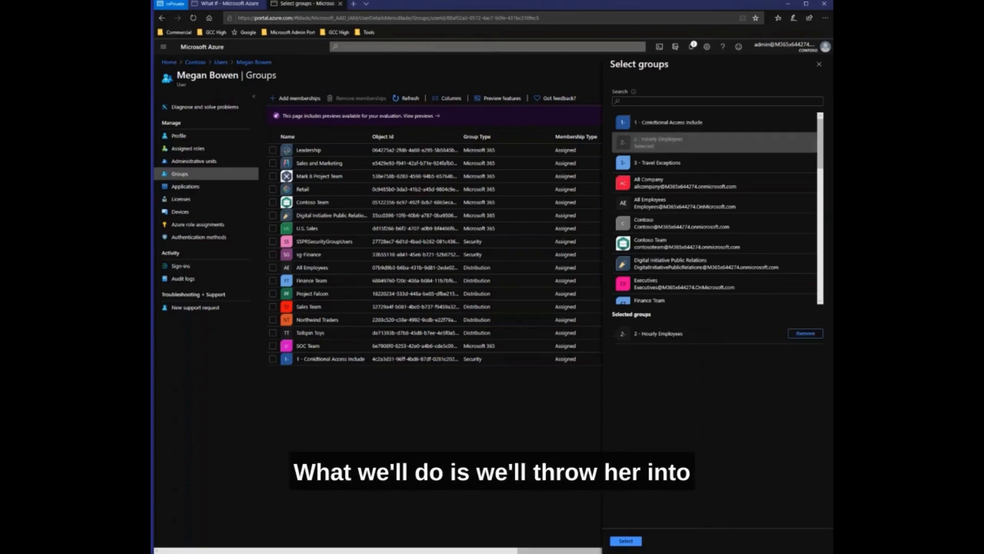
click(624, 541)
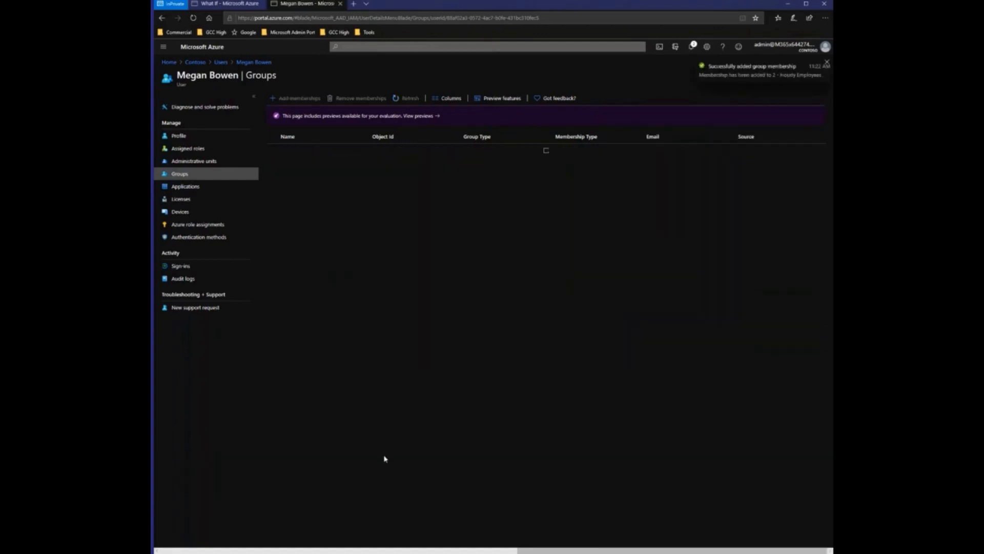
Run the What If evaluation for the same user with IP address 54.182.205.205 and country United States.
click(238, 6)
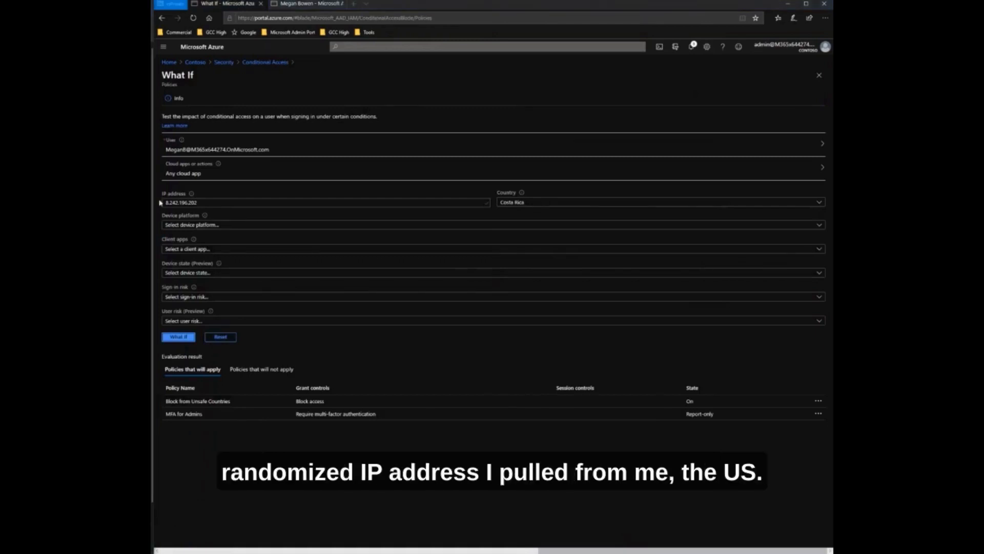
click(249, 203)
drag(235, 204, 157, 203)
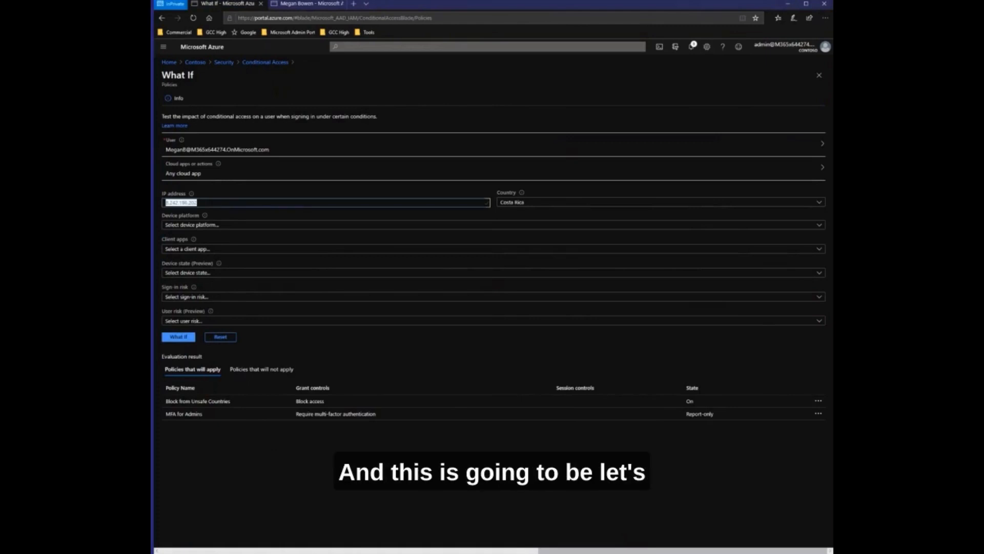
text(54.182.205.205)
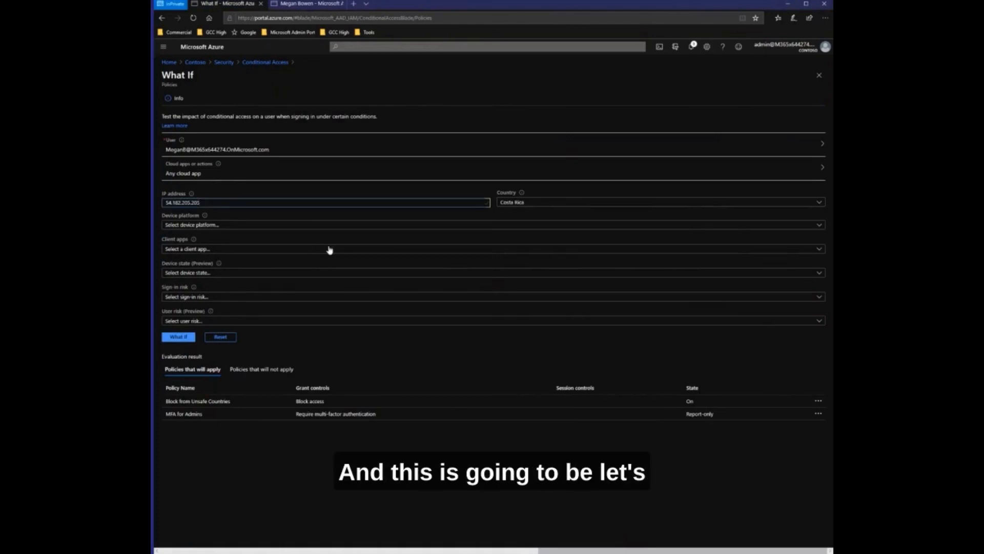
click(512, 204)
text(united)
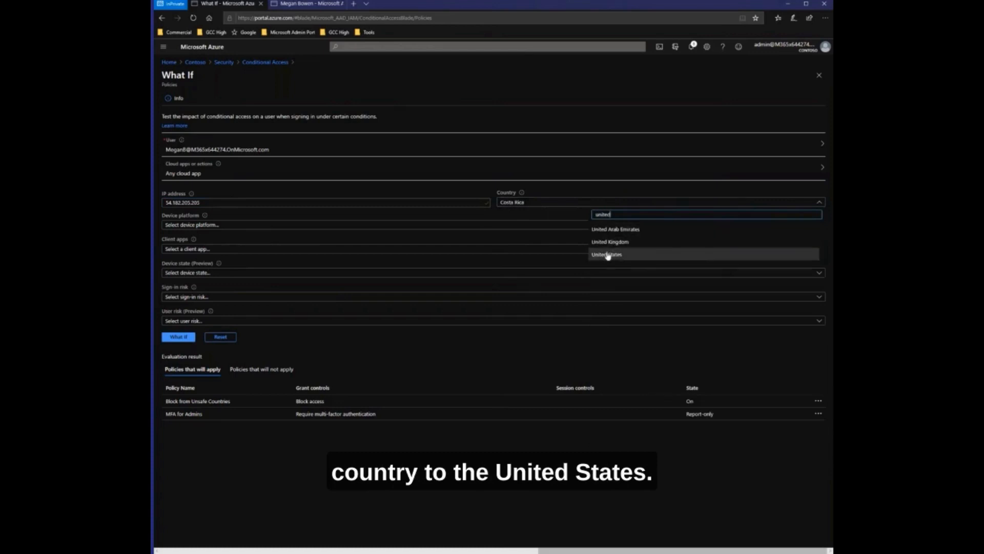
click(608, 255)
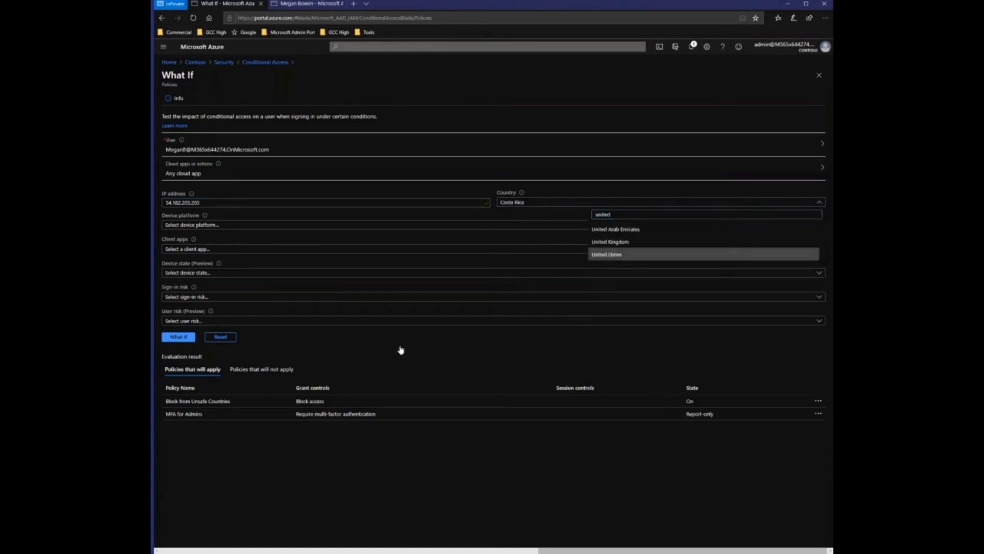
click(183, 337)
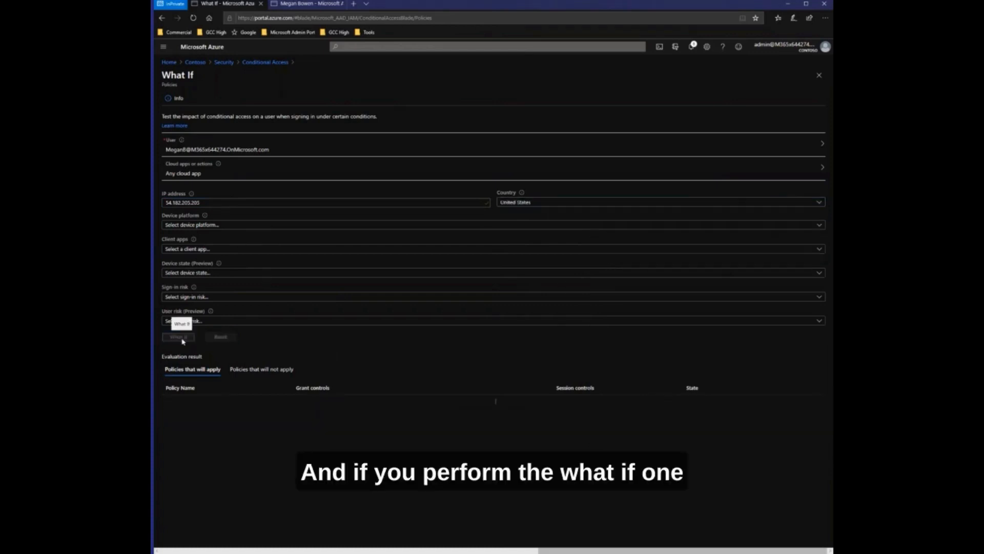